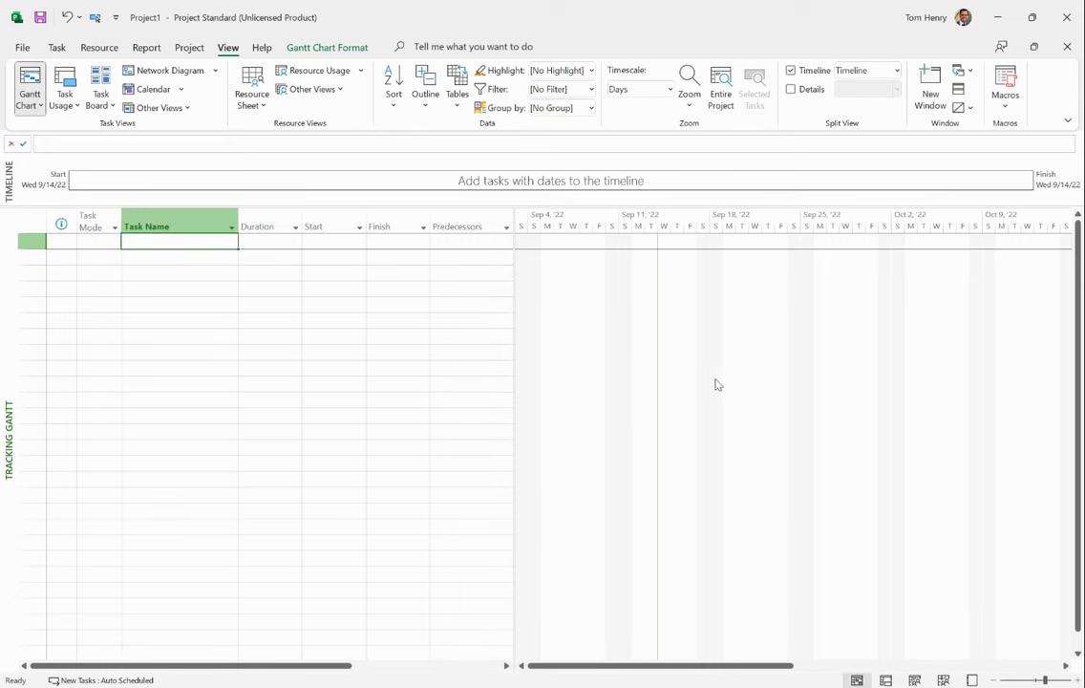
pyautogui.click(207, 272)
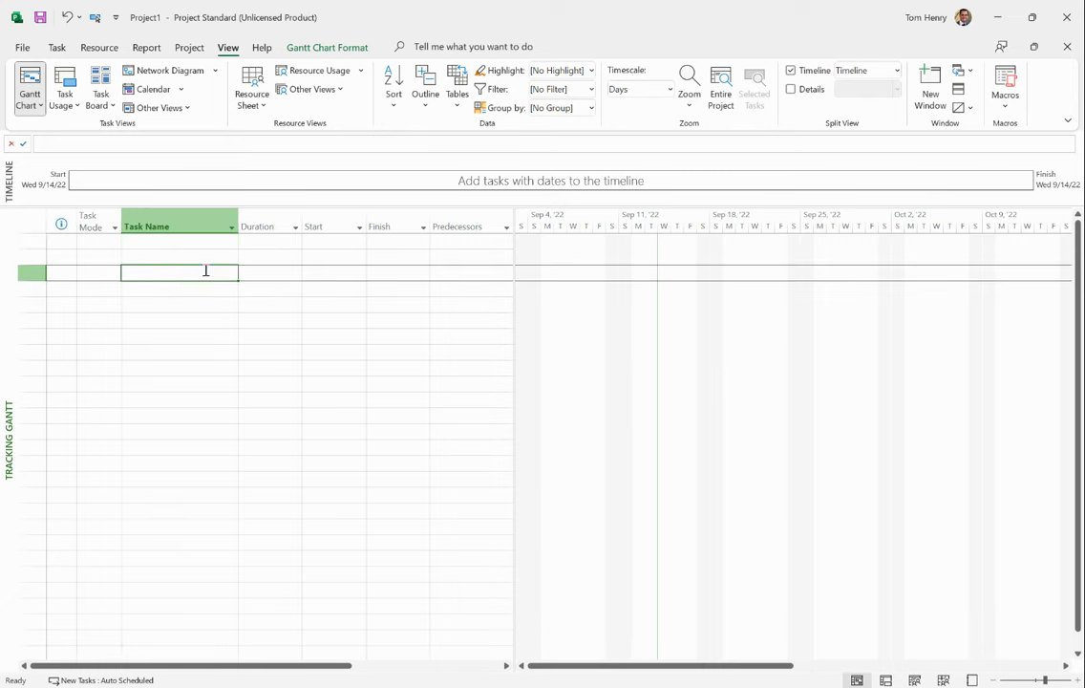
pyautogui.moveTo(203, 247); pyautogui.dragTo(204, 357)
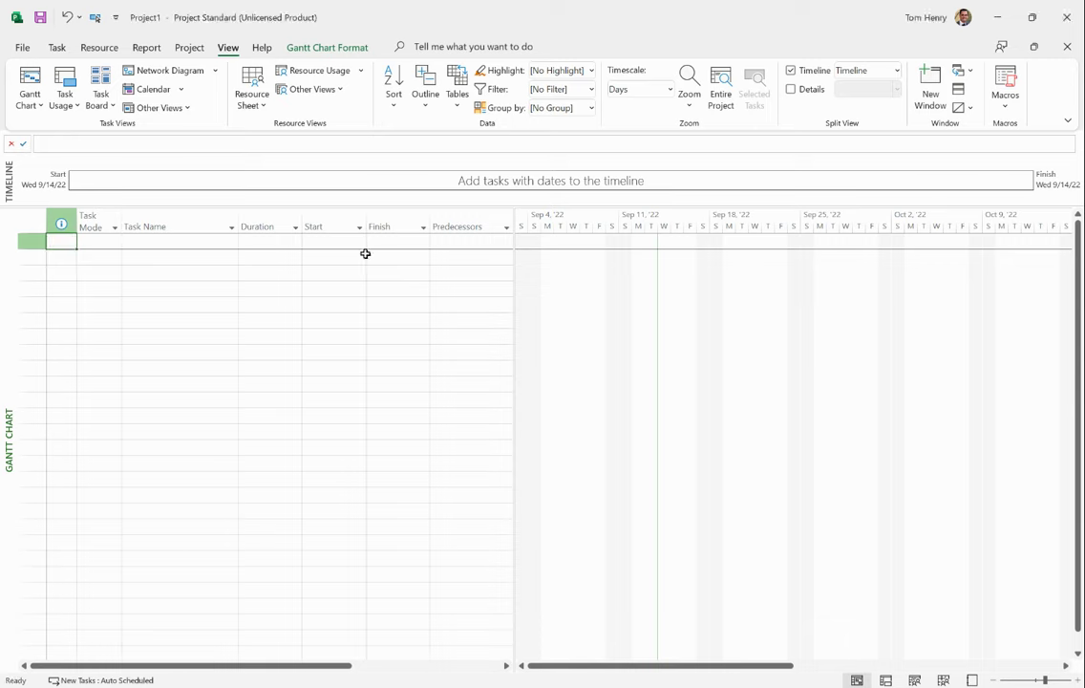
# Enter Phase 1 and Tasks 1 as the first two task names in the Gantt Chart table.
pyautogui.click(166, 245)
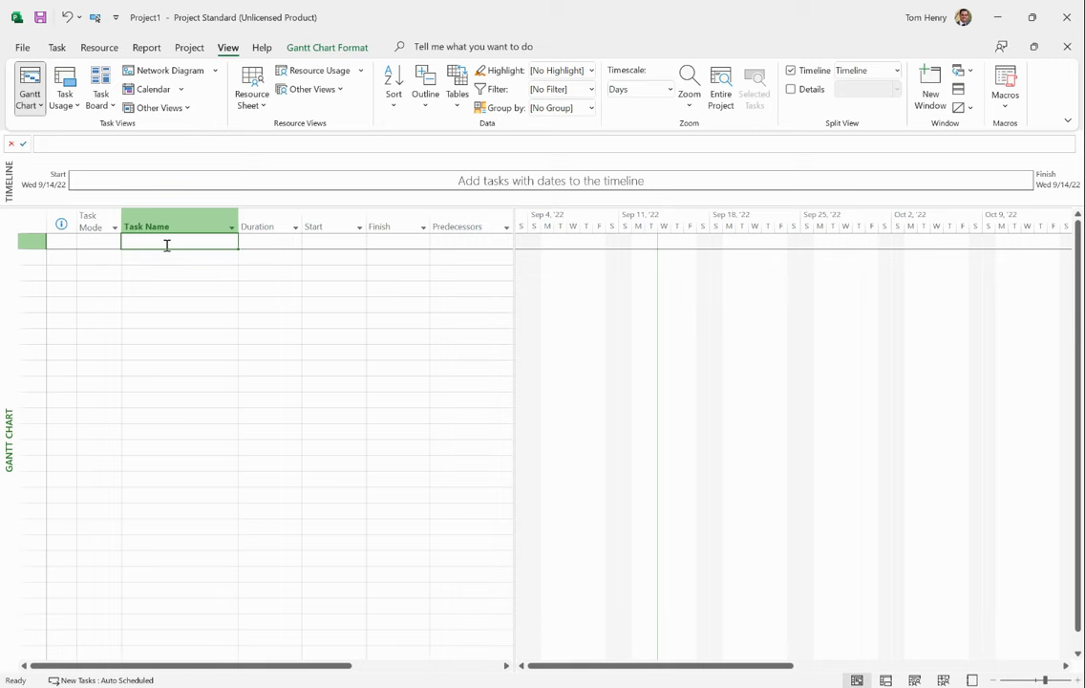
pyautogui.write('Phase')
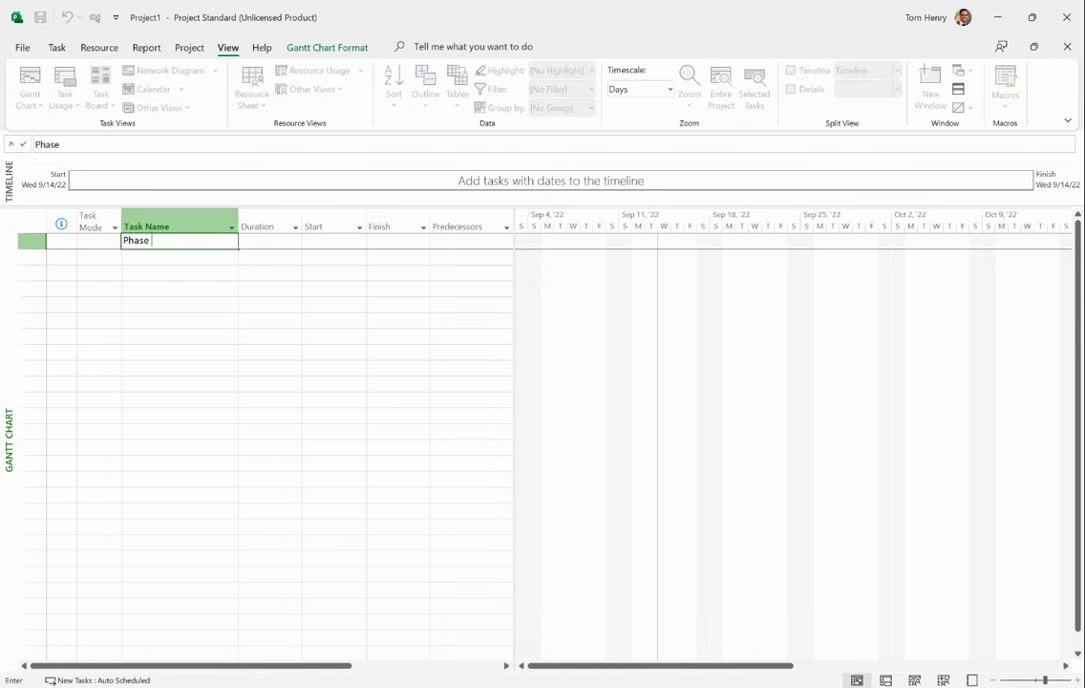
pyautogui.write(' 1')
pyautogui.press('Return')
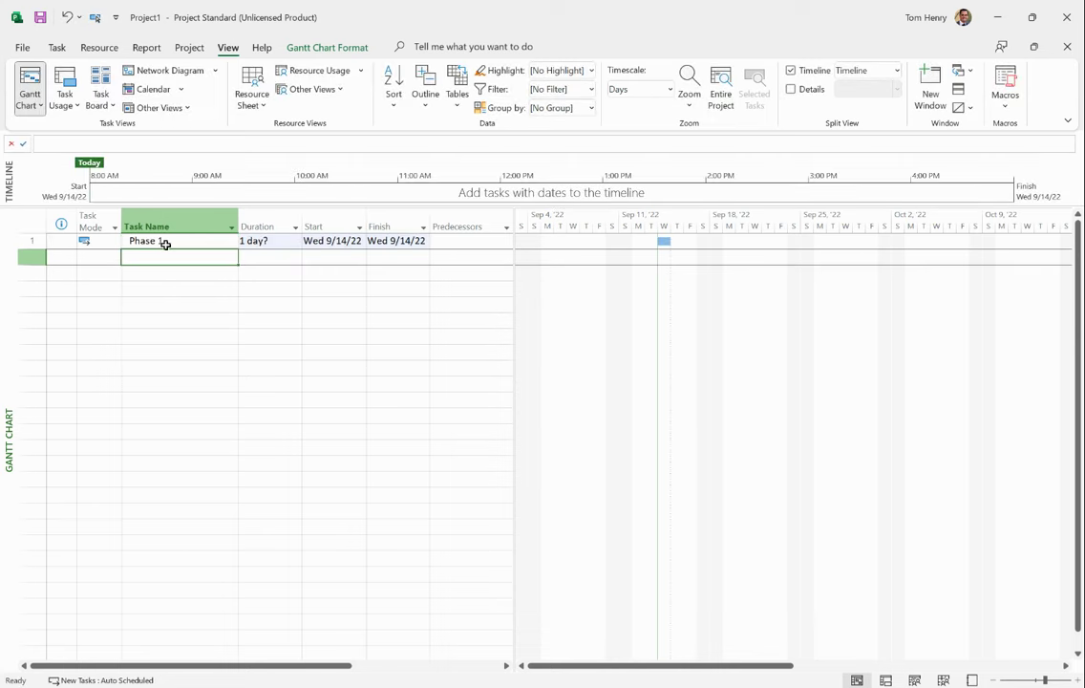
pyautogui.write('Tasks')
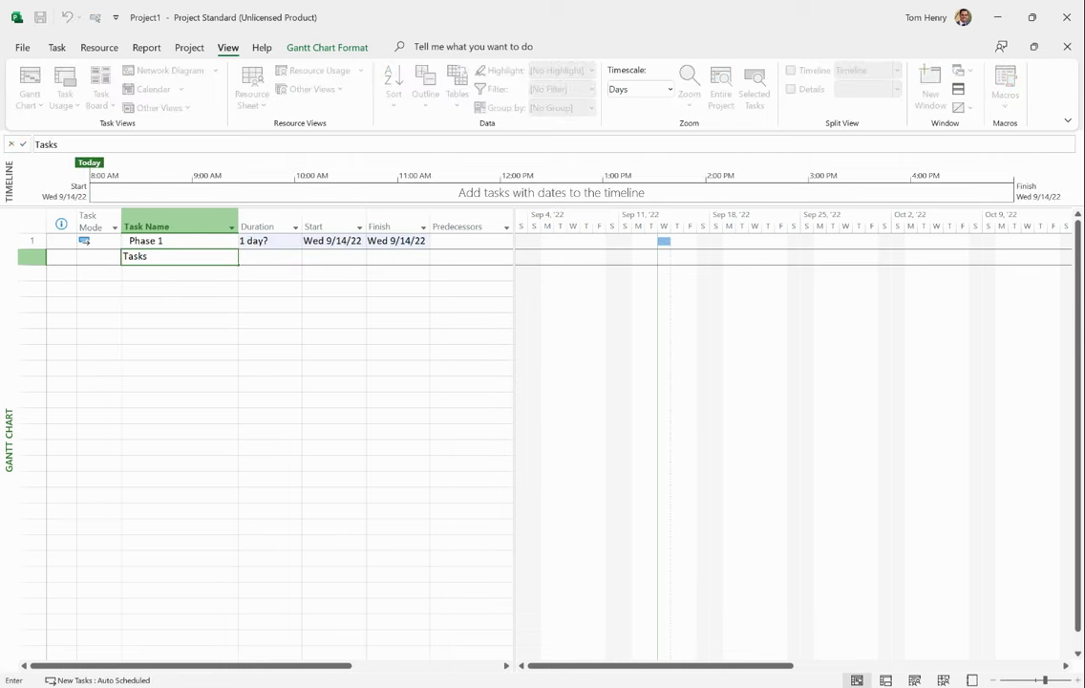
pyautogui.write(' 1')
pyautogui.press('Return')
# Add Task 2, Task 3, Task 4 and Milestone 1 below Tasks 1 in the task list.
pyautogui.write('Task 2')
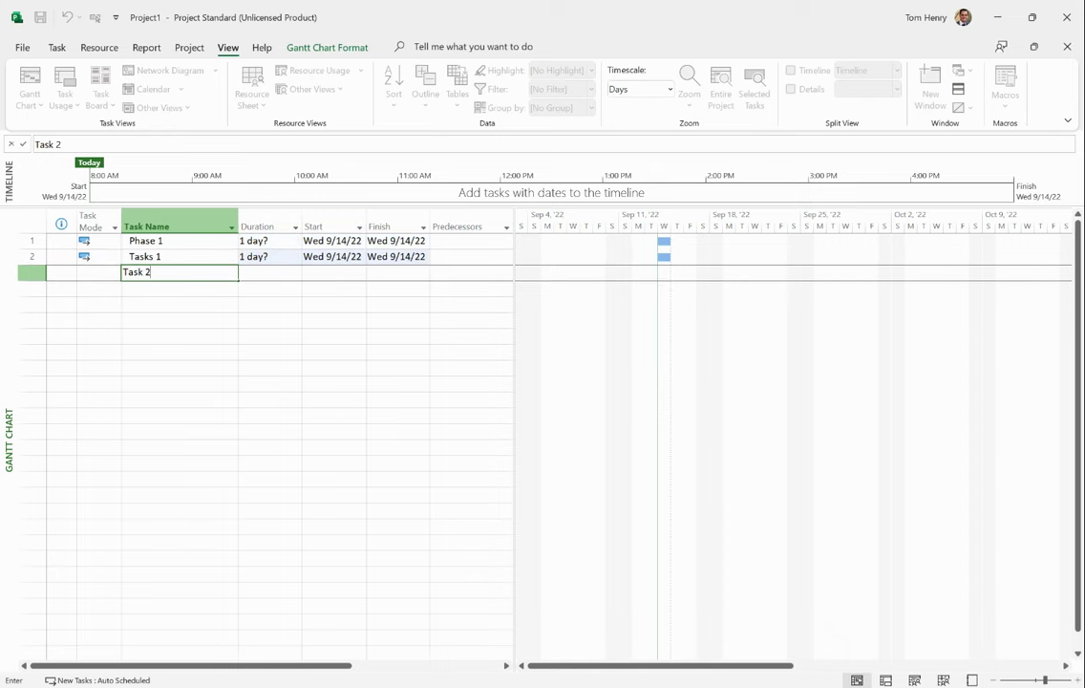
pyautogui.press('Return')
pyautogui.write('Task 3')
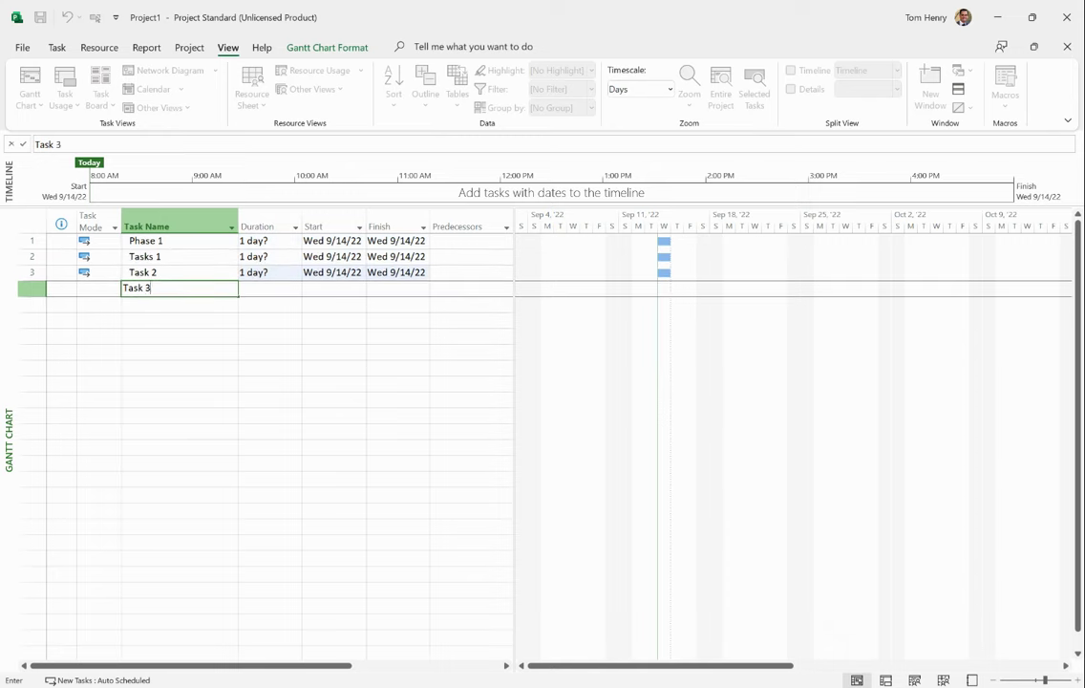
pyautogui.press('Return')
pyautogui.write('Task 4')
pyautogui.press('Return')
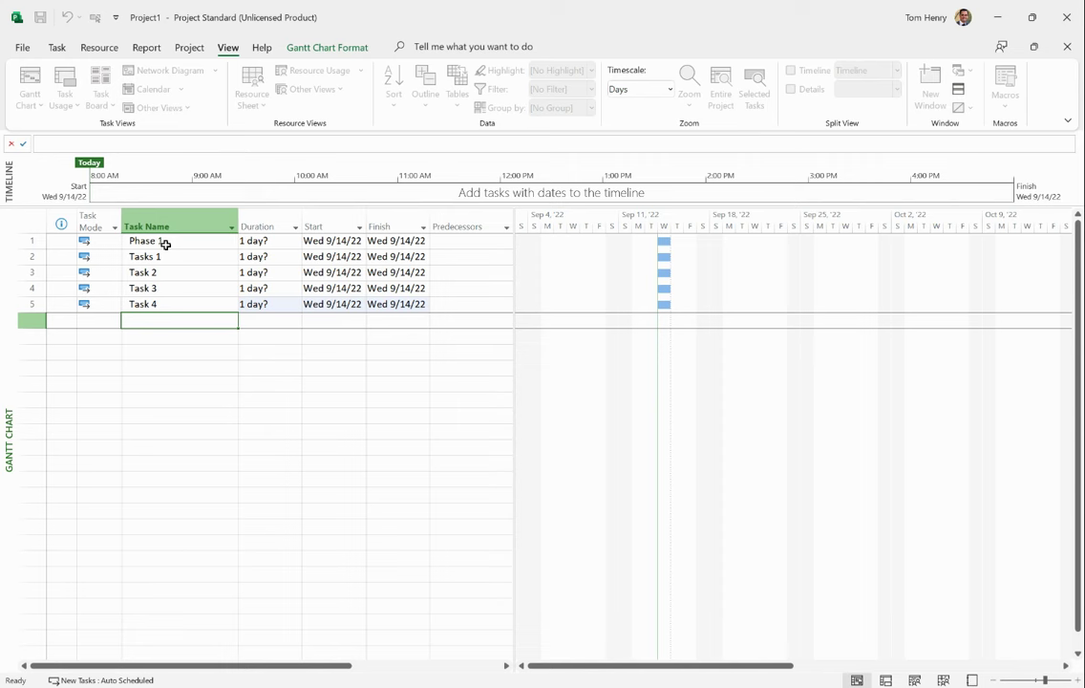
pyautogui.write('Mileston')
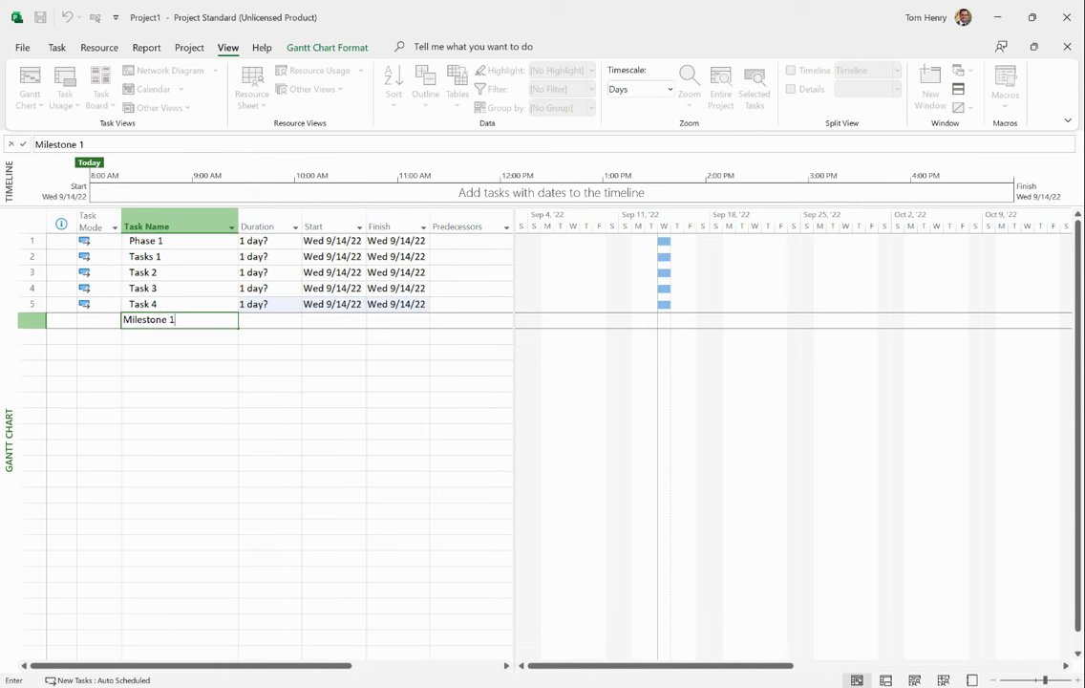
pyautogui.write('e 1')
pyautogui.press('Return')
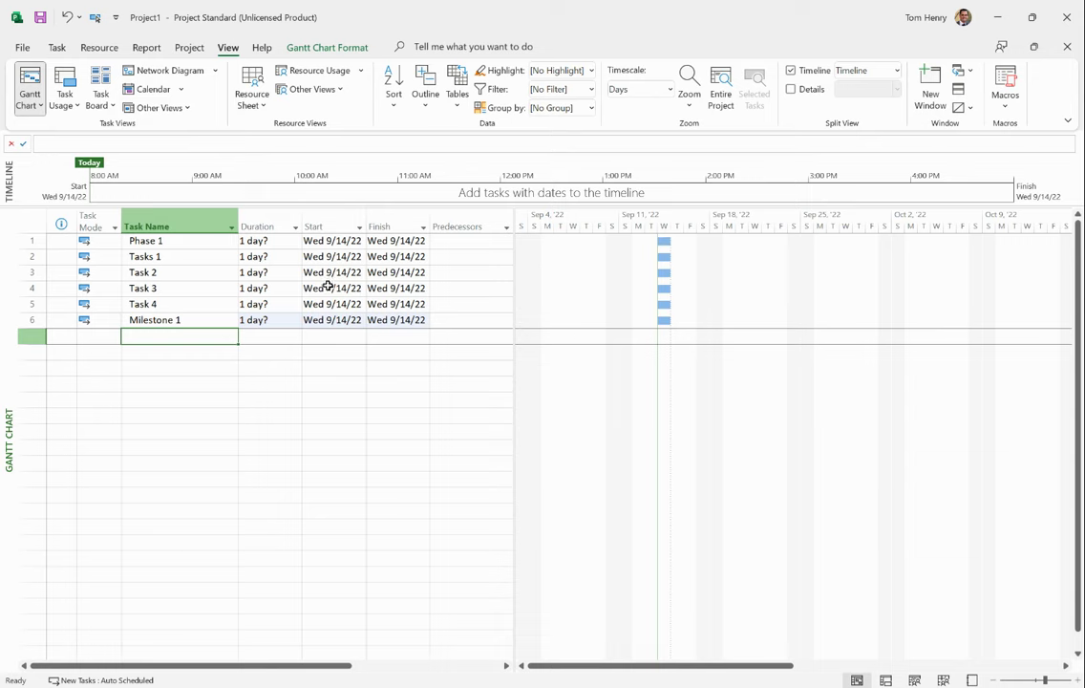
# Set the durations of Phase 1 and the four tasks to 5 days each, and Milestone 1 to 0 days.
pyautogui.click(290, 246)
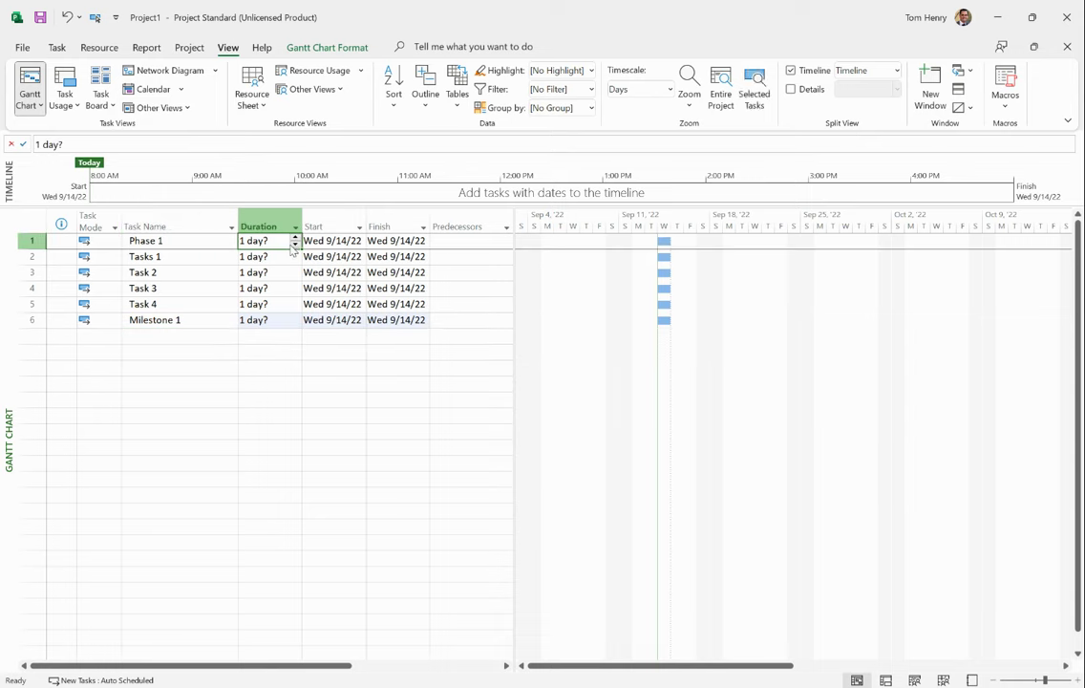
pyautogui.write('5')
pyautogui.press('Return')
pyautogui.write('5')
pyautogui.press('Return')
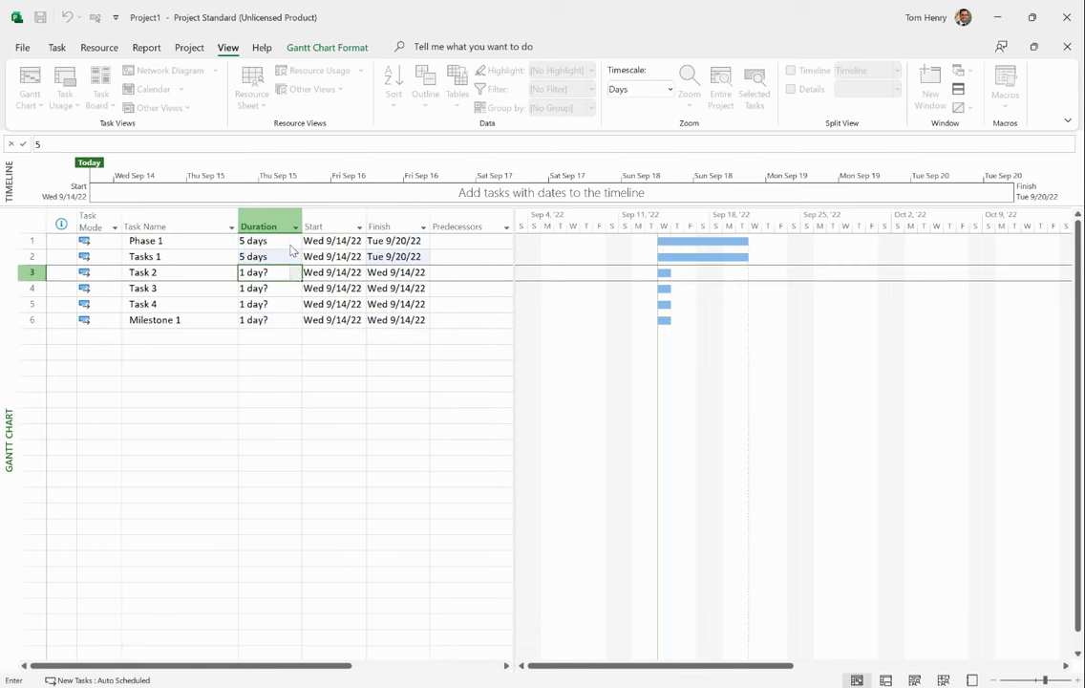
pyautogui.write('5')
pyautogui.press('Return')
pyautogui.write('5')
pyautogui.press('Return')
pyautogui.write('5')
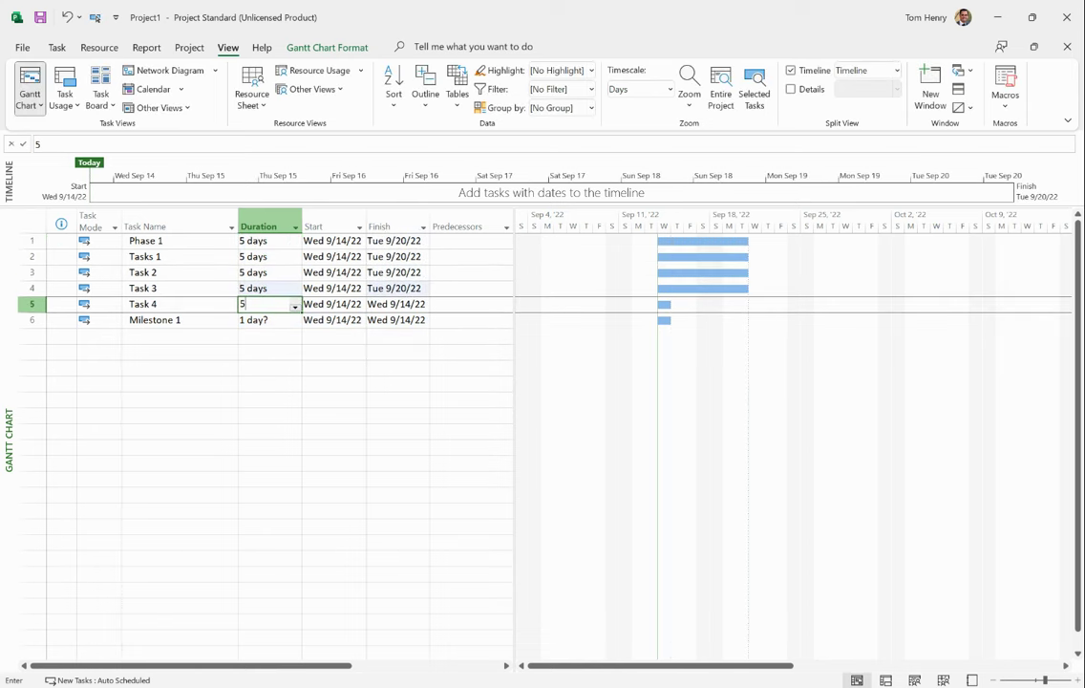
pyautogui.press('Return')
pyautogui.write('0')
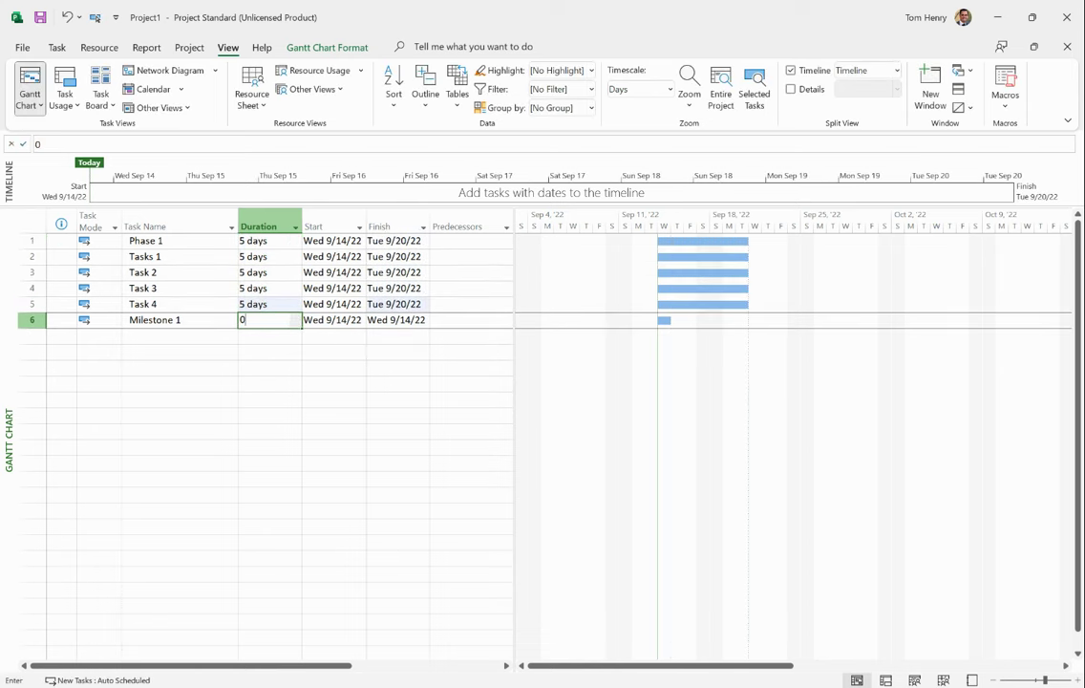
pyautogui.press('Return')
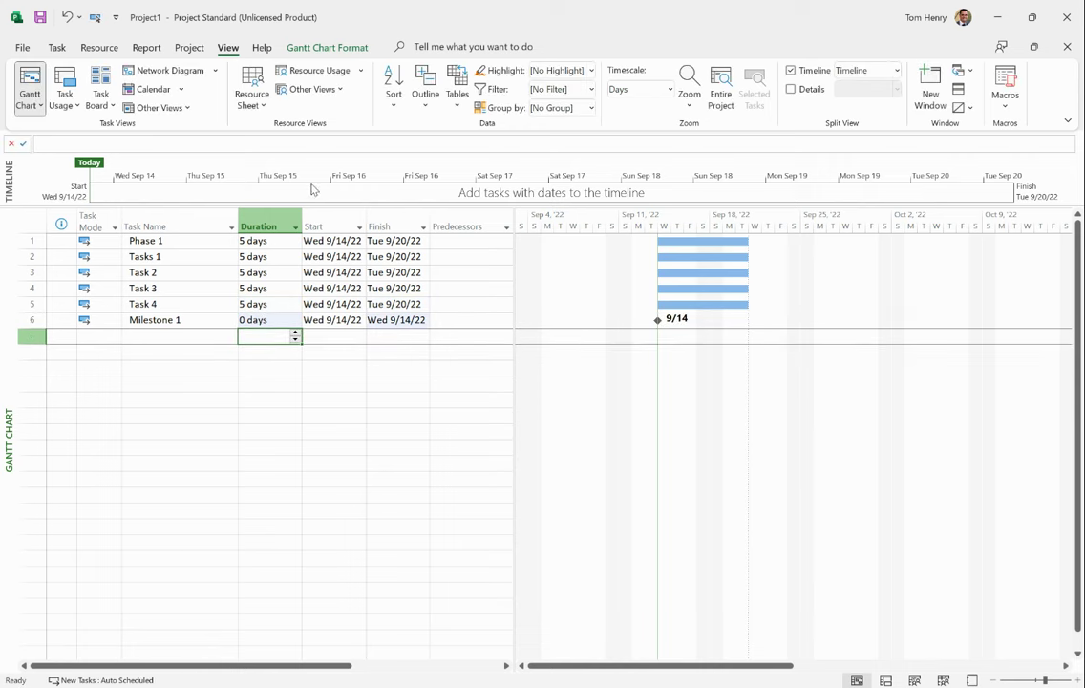
# Indent Tasks 1 through Milestone 1 as subtasks of Phase 1.
pyautogui.click(169, 241)
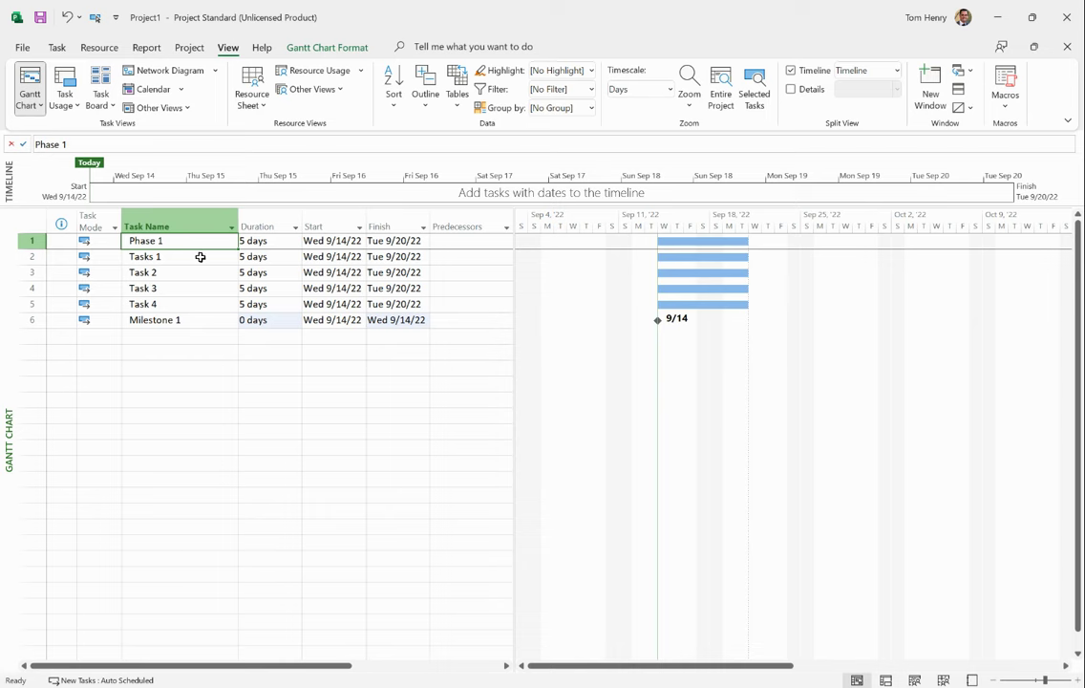
pyautogui.moveTo(201, 257); pyautogui.dragTo(202, 319)
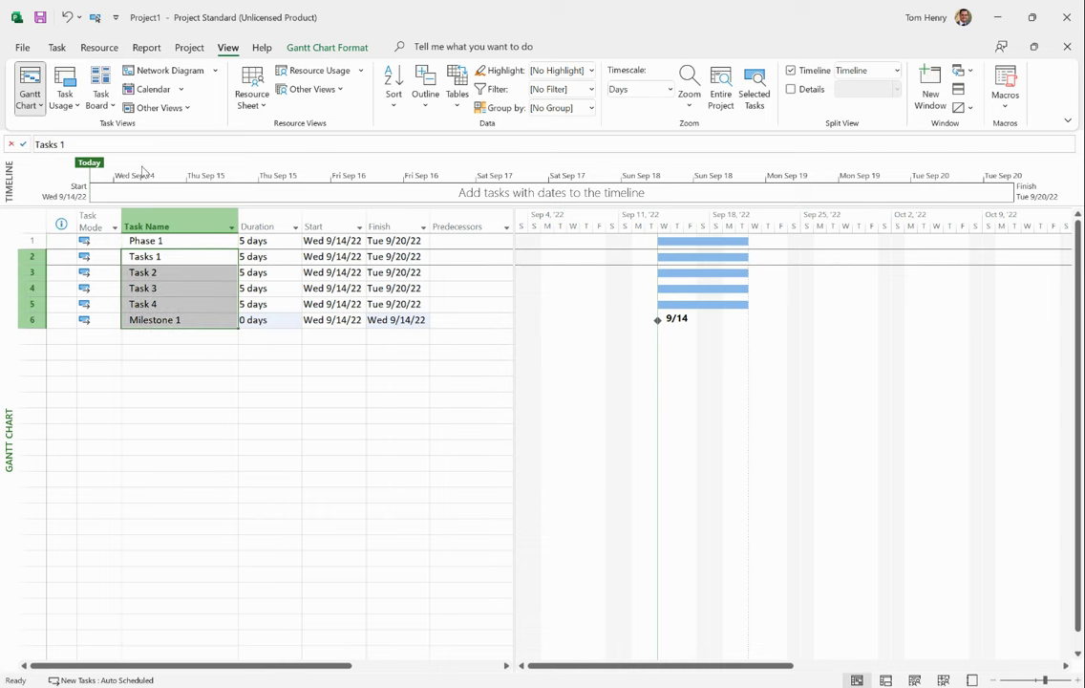
pyautogui.click(58, 48)
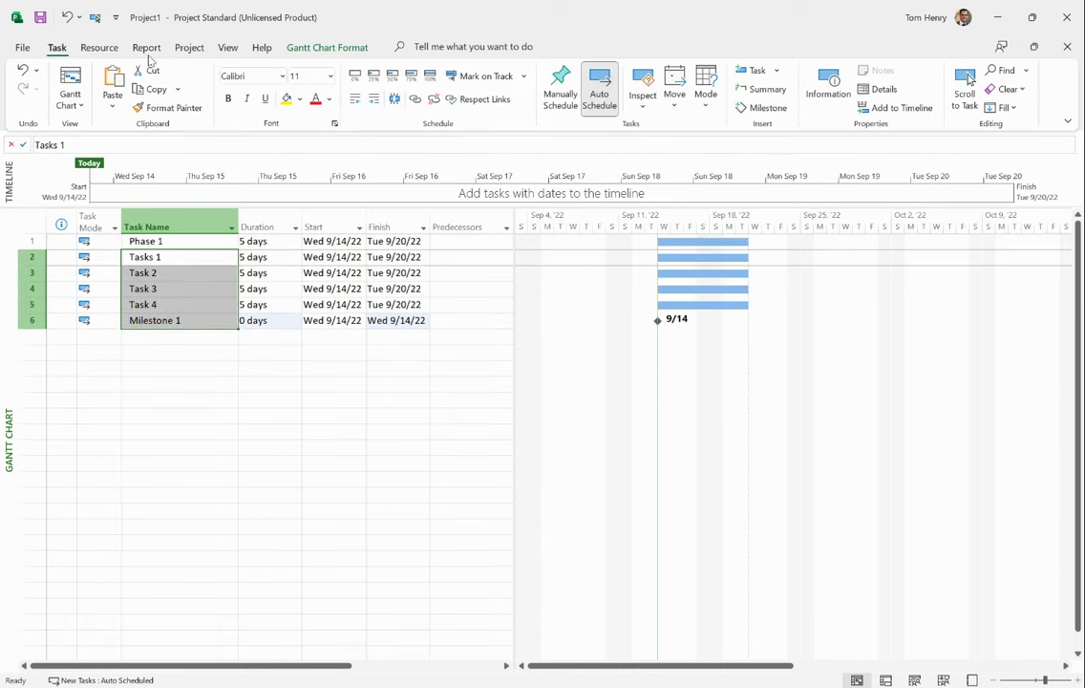
pyautogui.click(374, 100)
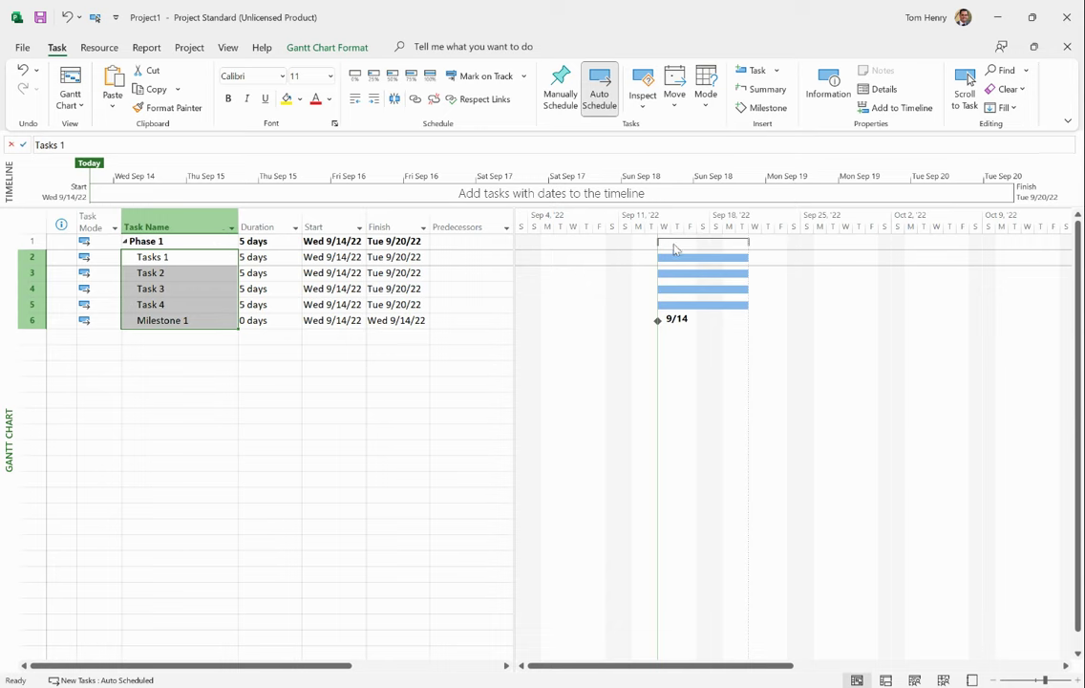
# Set Task 2's duration to 6 days and check the Phase 1 summary duration.
pyautogui.click(184, 283)
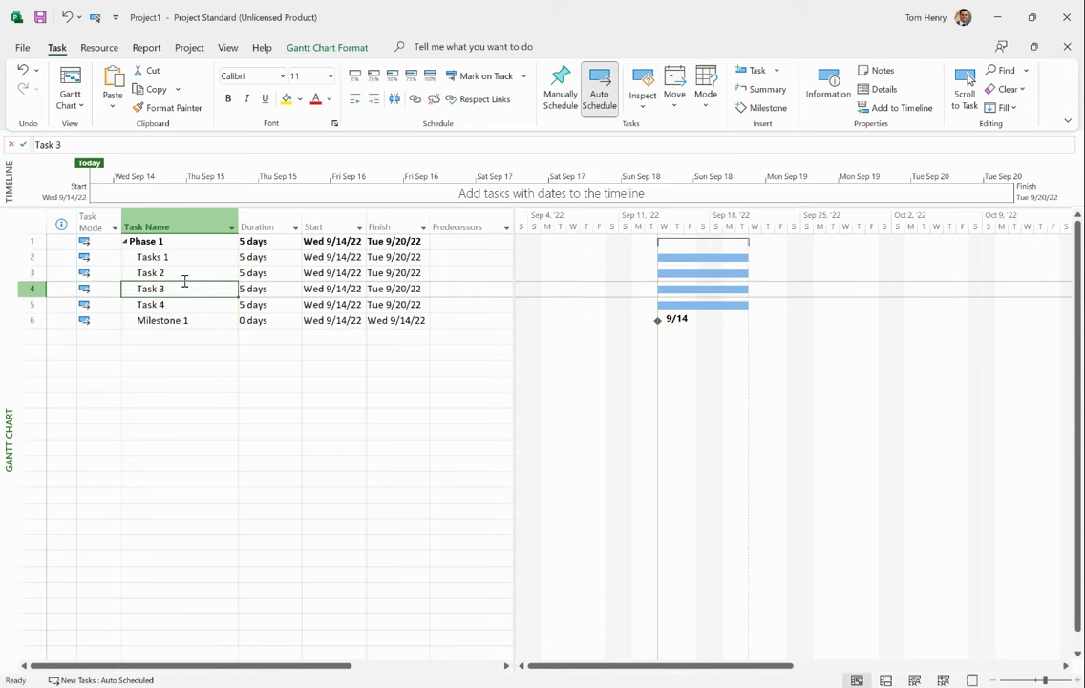
pyautogui.click(185, 242)
pyautogui.click(283, 242)
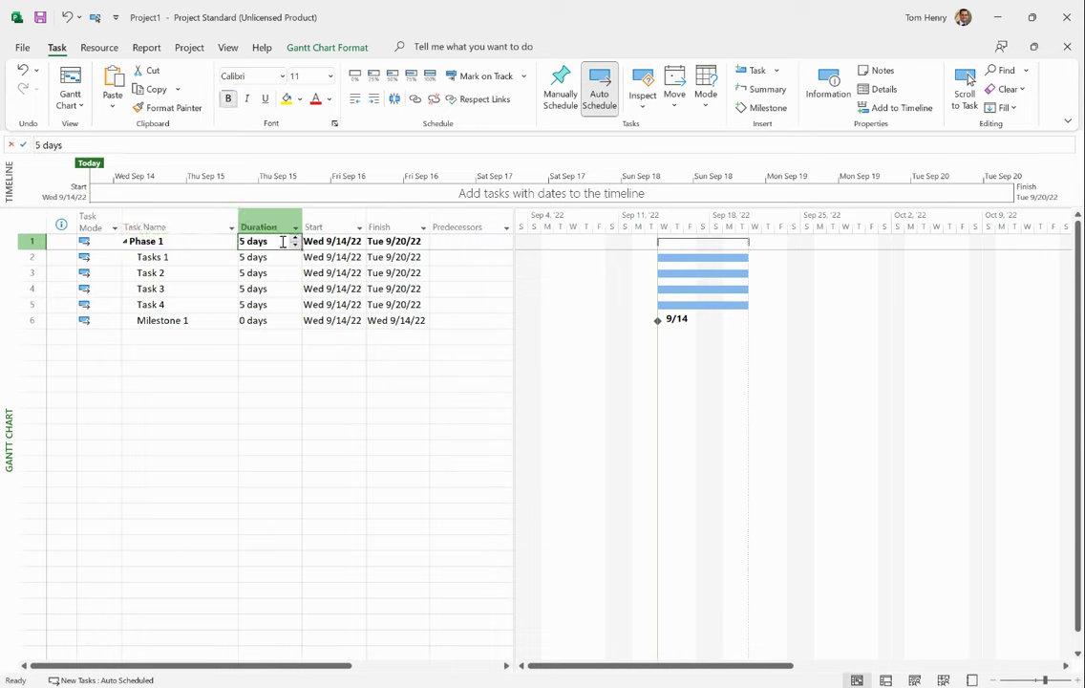
pyautogui.click(198, 288)
pyautogui.click(235, 272)
pyautogui.click(248, 273)
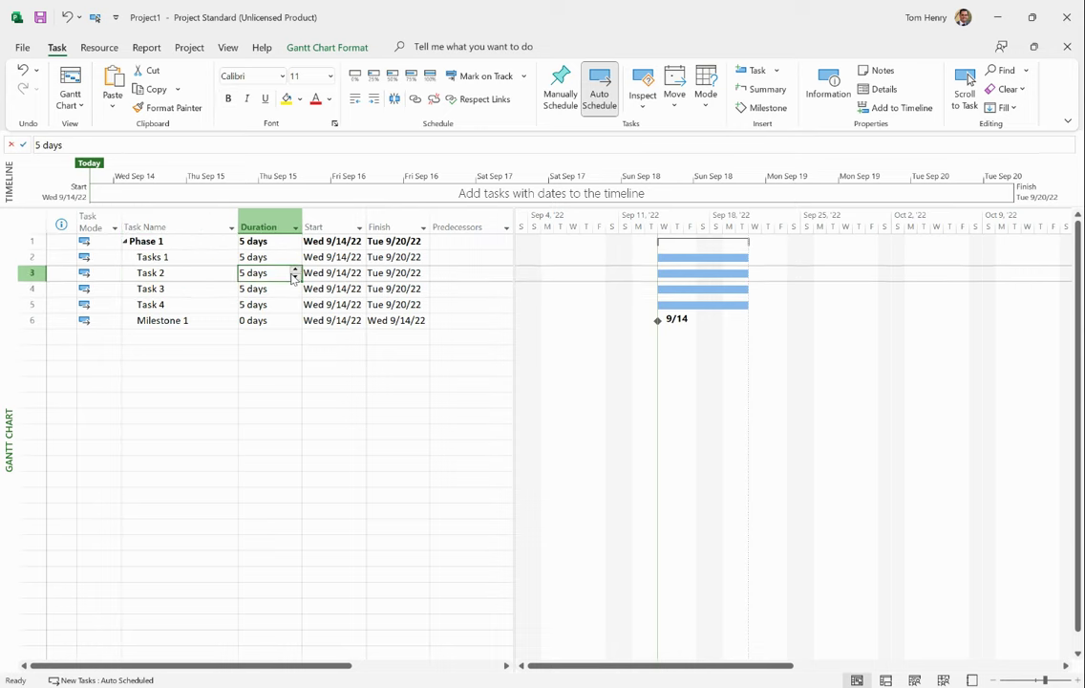
pyautogui.click(295, 269)
pyautogui.click(186, 265)
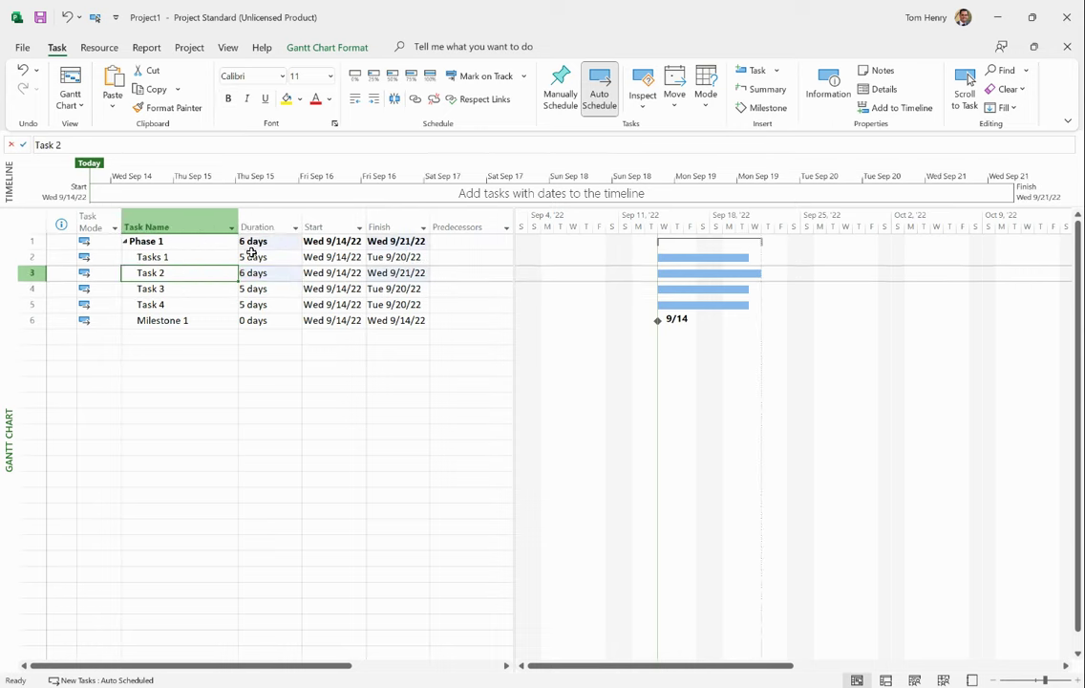
pyautogui.click(260, 243)
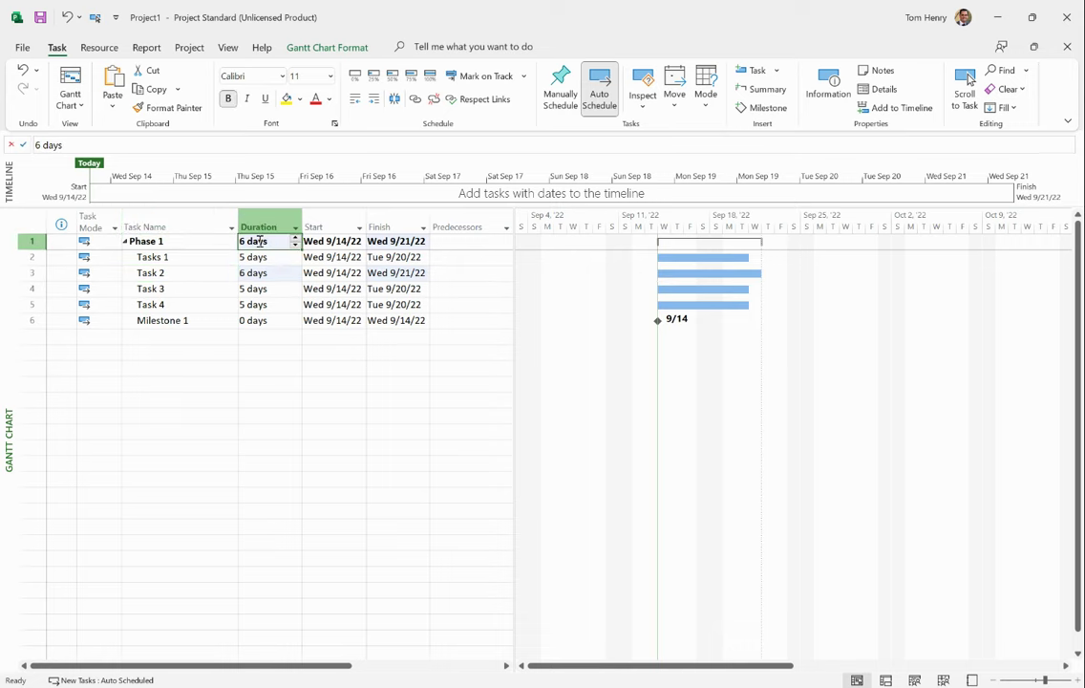
# Link Tasks 1 through Milestone 1 in sequence and fit the entire project in the Gantt chart.
pyautogui.moveTo(190, 257); pyautogui.dragTo(188, 319)
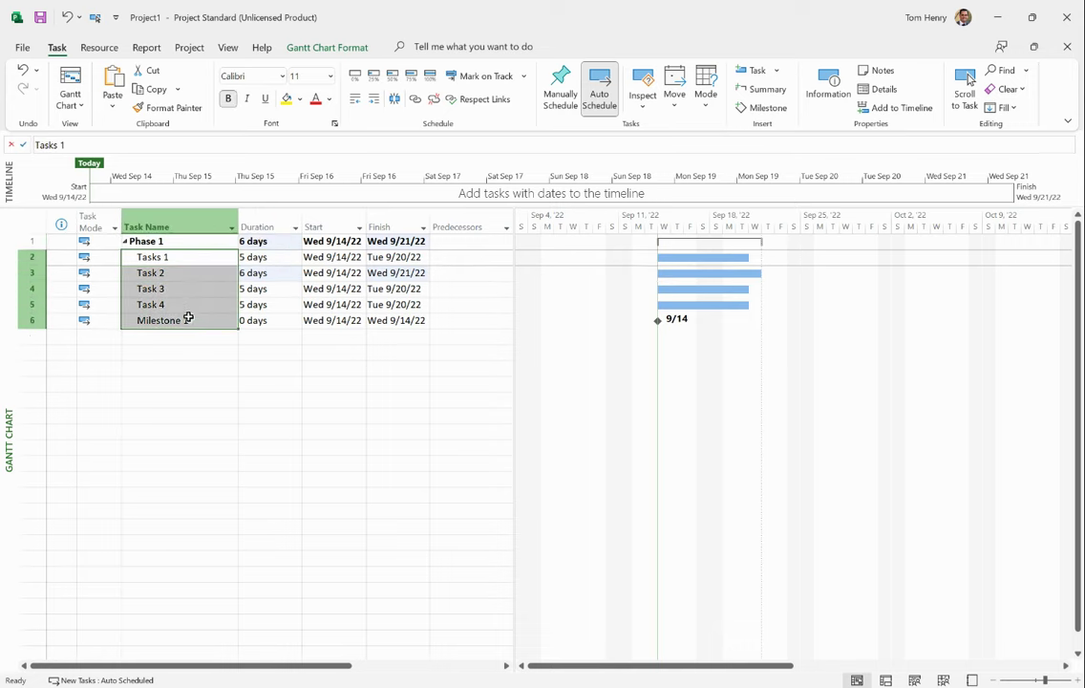
pyautogui.click(416, 99)
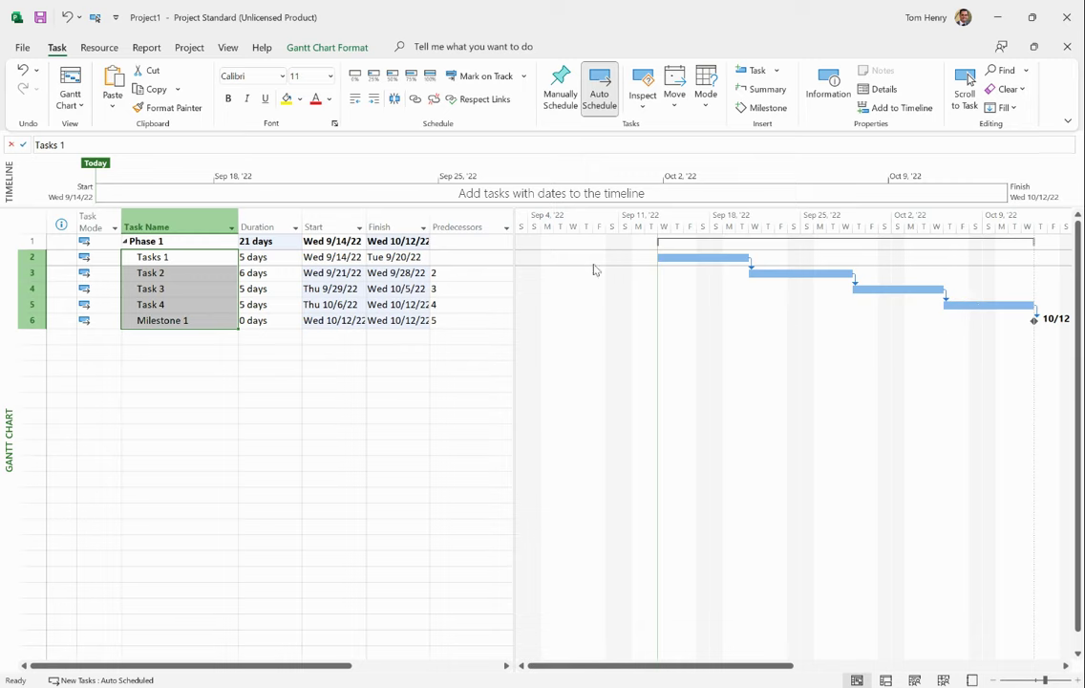
pyautogui.click(227, 47)
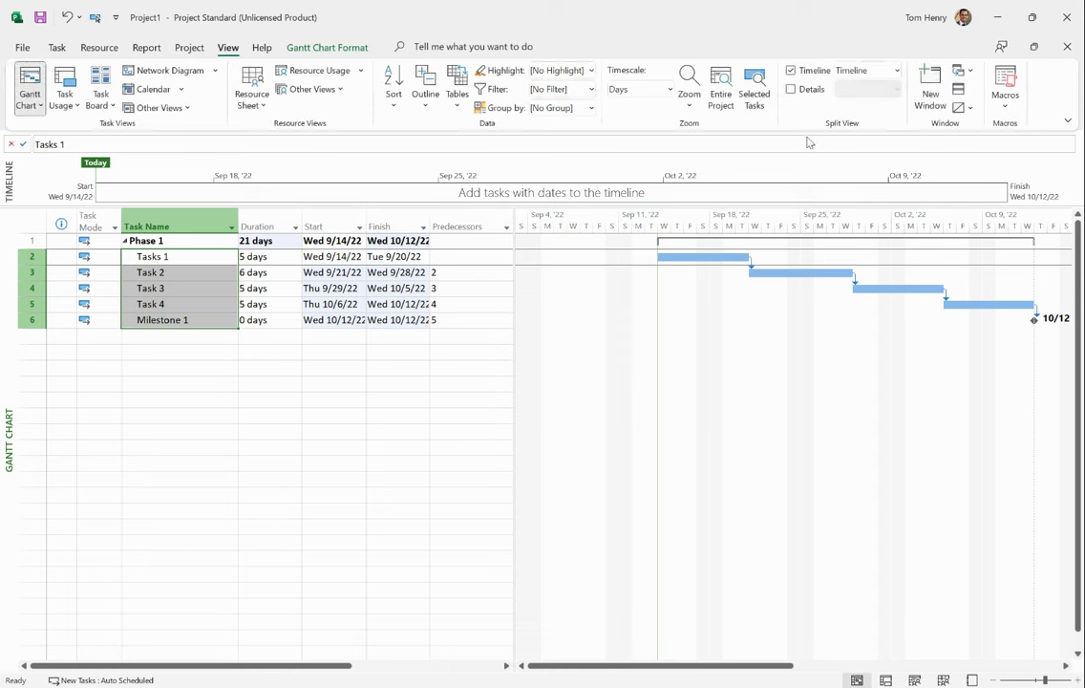
pyautogui.click(722, 100)
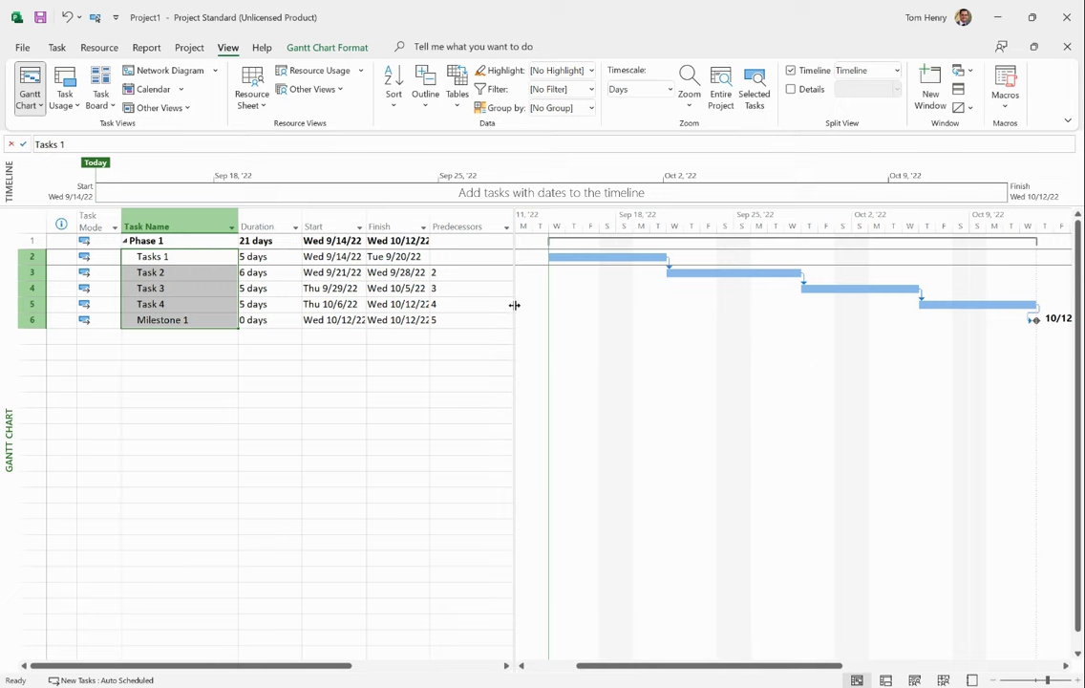
# Widen the task table to view its remaining columns, and move the divider back to show the chart.
pyautogui.moveTo(435, 305); pyautogui.dragTo(531, 349)
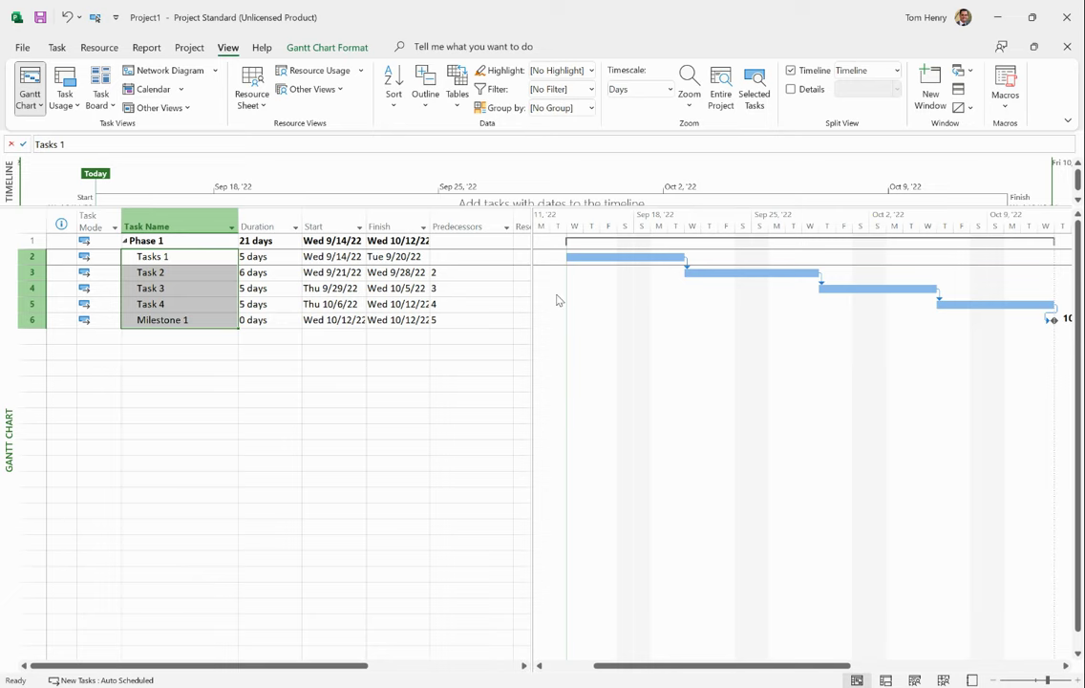
pyautogui.moveTo(532, 289); pyautogui.dragTo(956, 296)
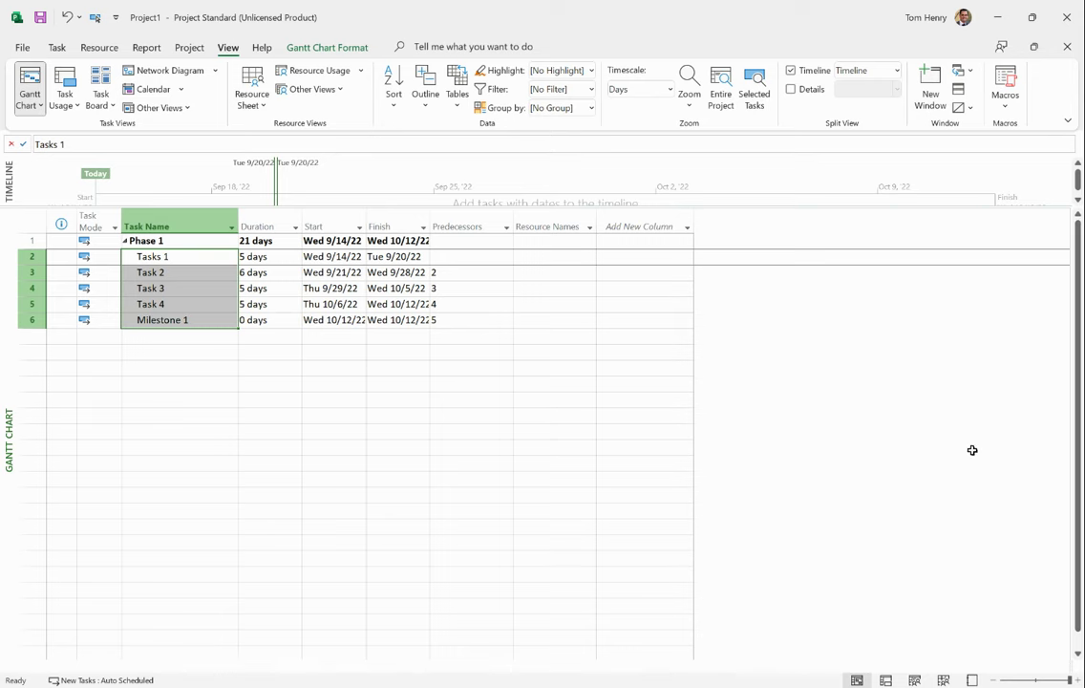
pyautogui.moveTo(1070, 509); pyautogui.dragTo(553, 514)
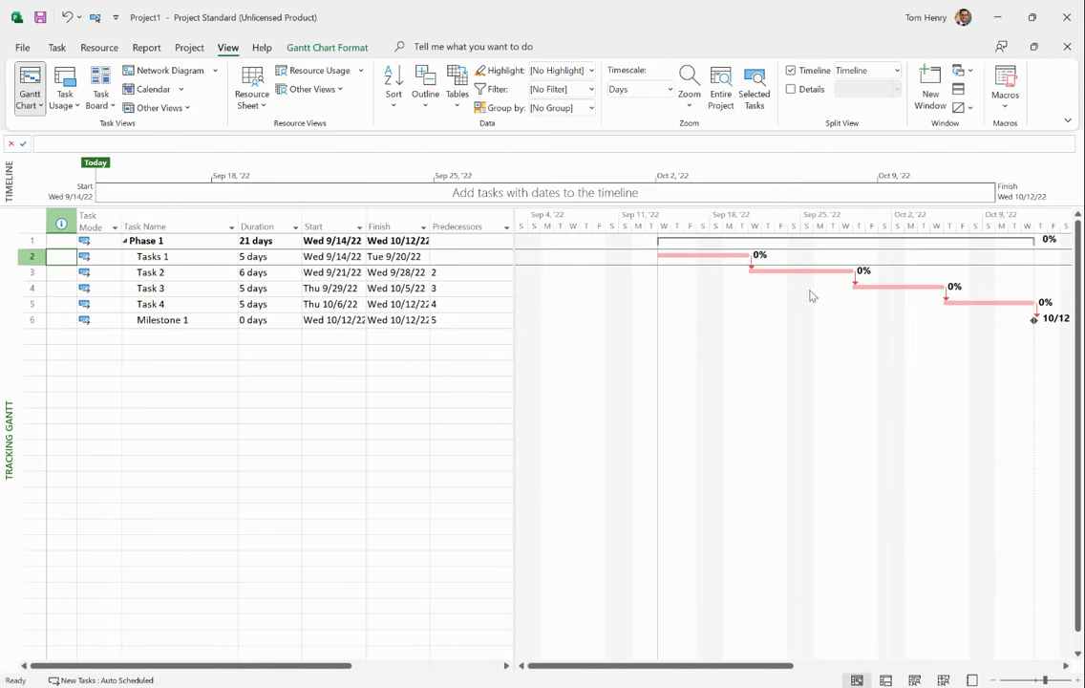
# Mark Task 2 as 50% complete.
pyautogui.click(165, 273)
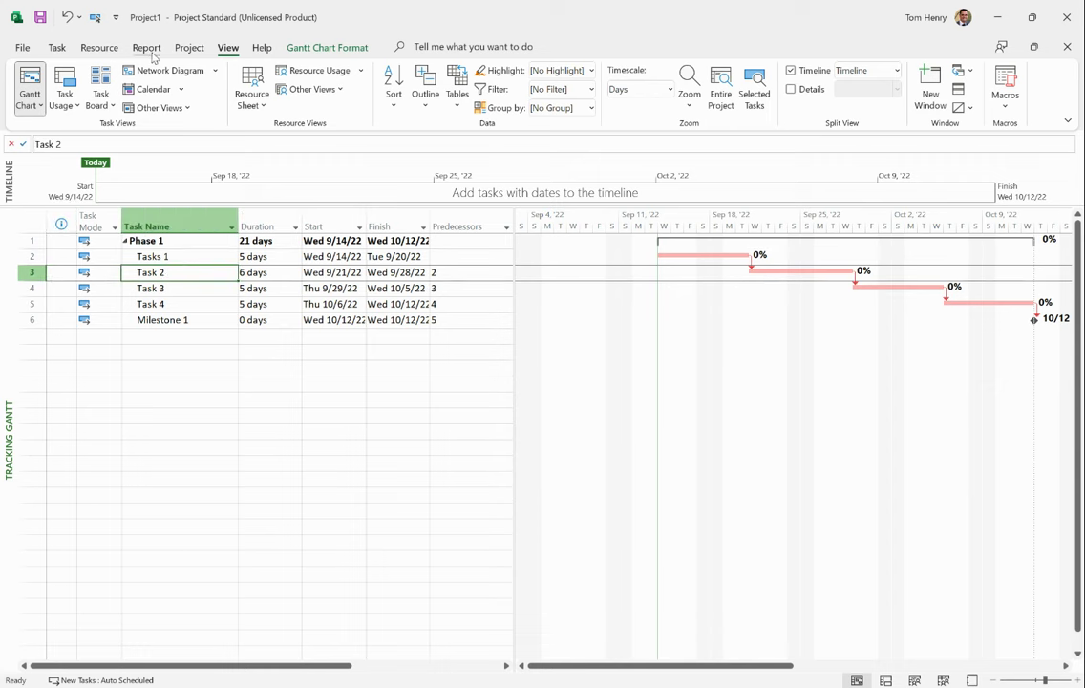
pyautogui.click(47, 47)
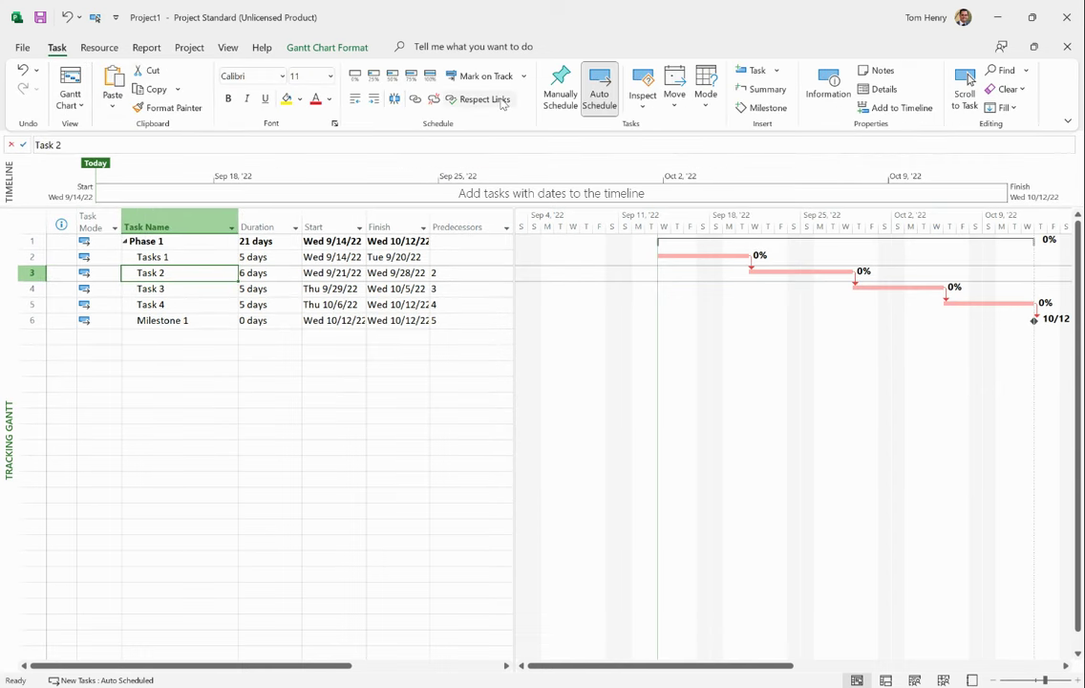
pyautogui.click(392, 76)
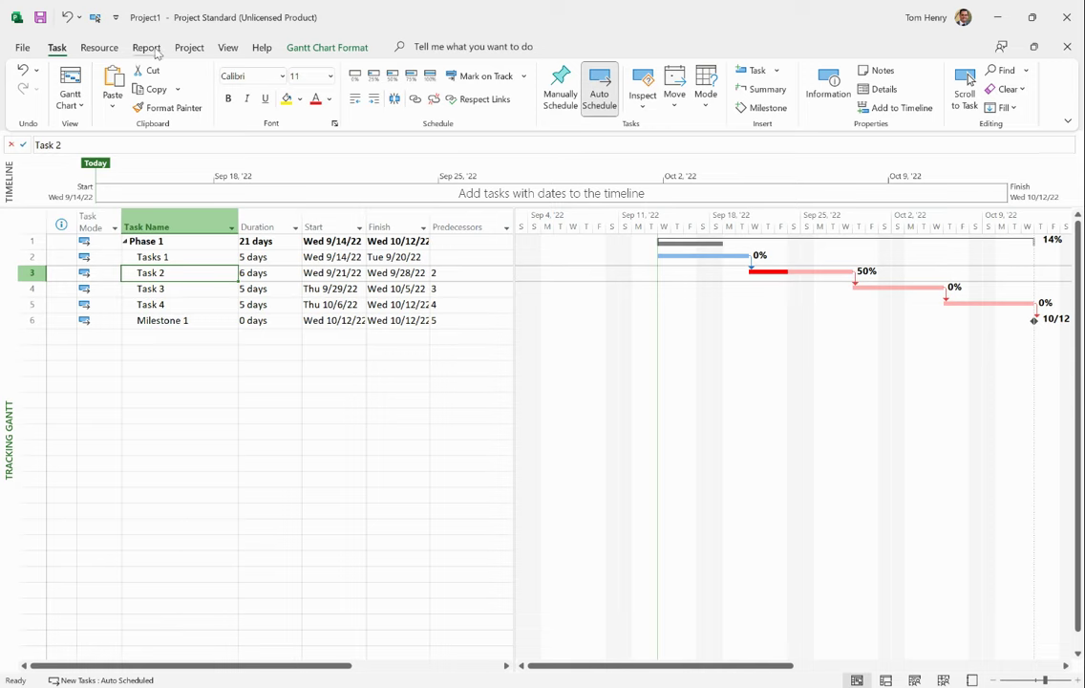
# Set a baseline for the entire project.
pyautogui.click(189, 48)
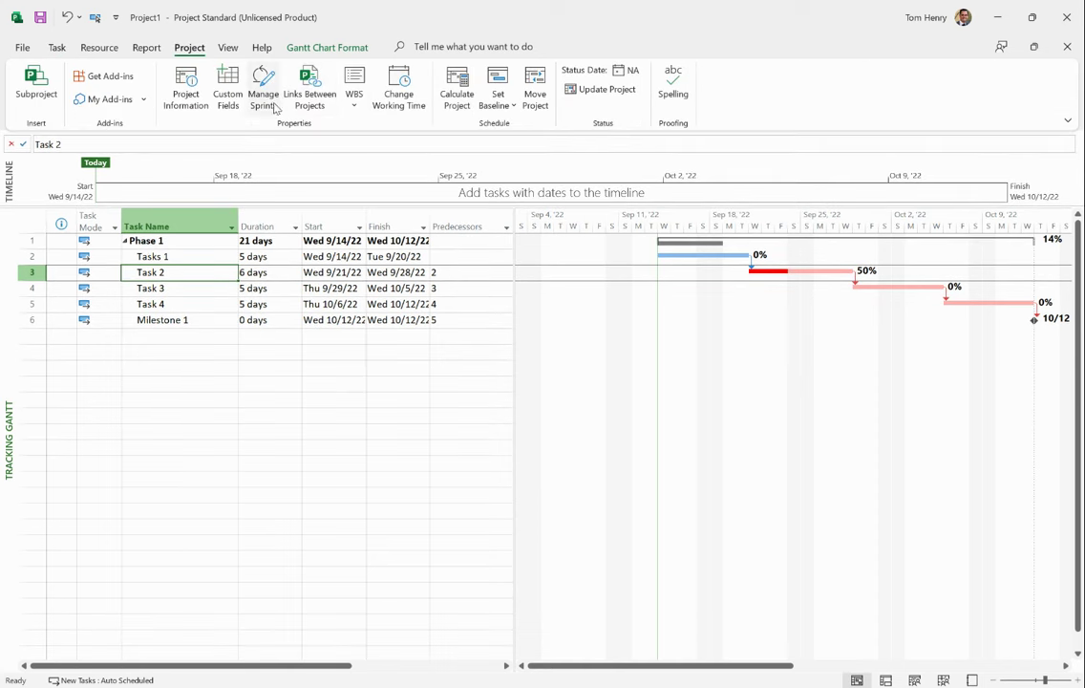
pyautogui.click(453, 101)
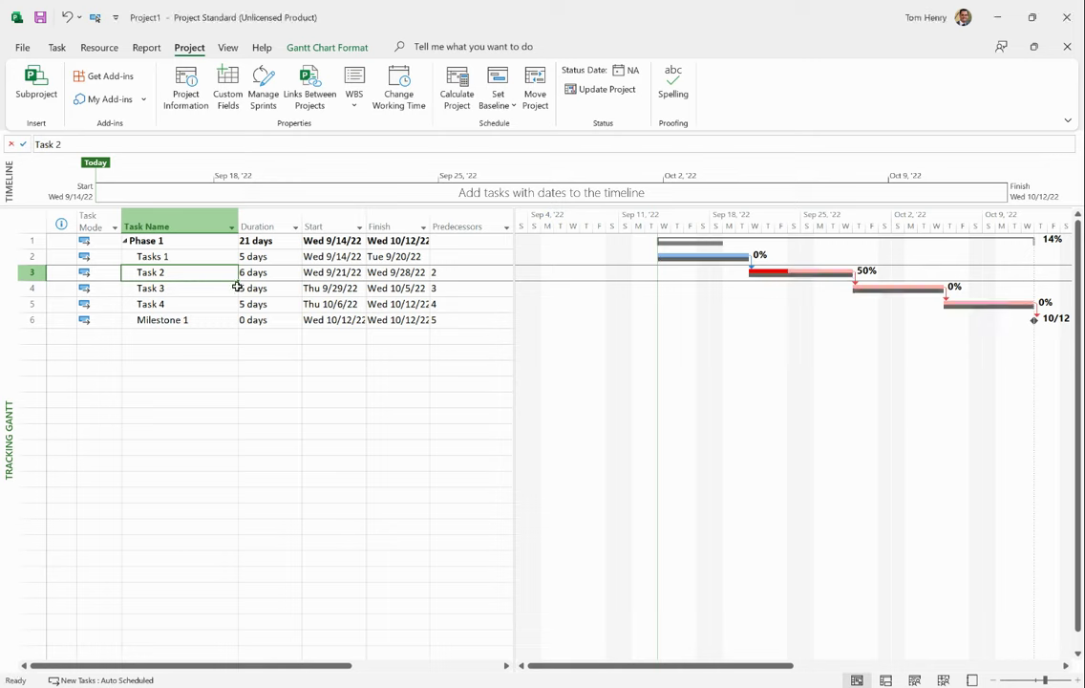
# Increase Task 2's duration to 9 days and compare the shifted bars with the baseline in the Tracking Gantt.
pyautogui.click(287, 273)
pyautogui.click(296, 269)
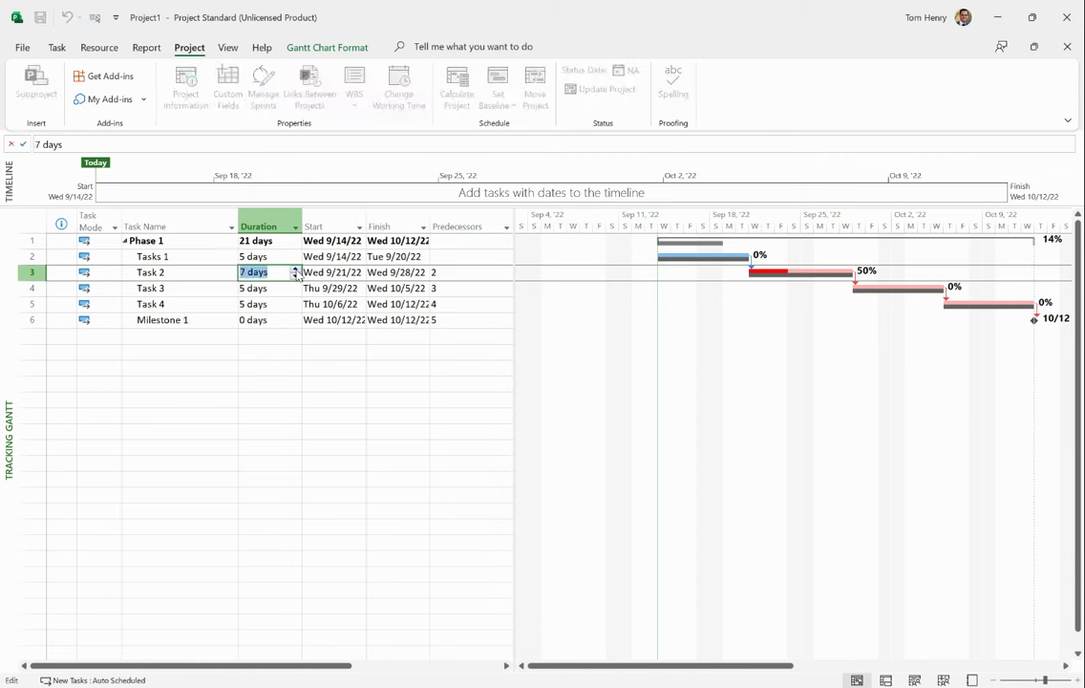
pyautogui.click(153, 372)
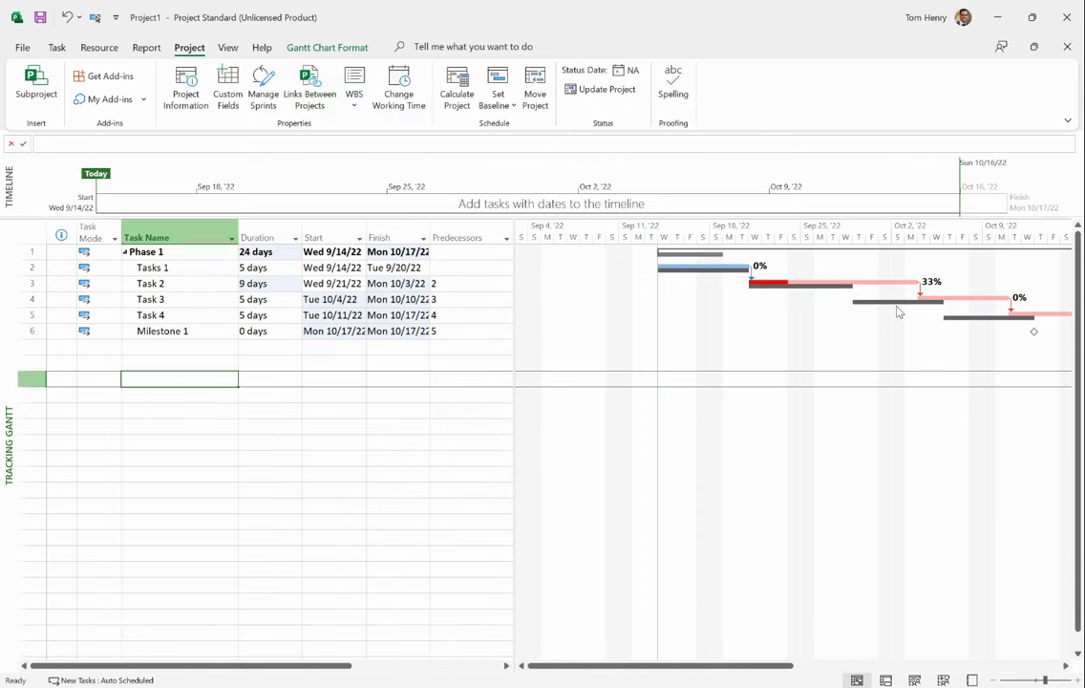
pyautogui.hscroll(5, 907, 283)
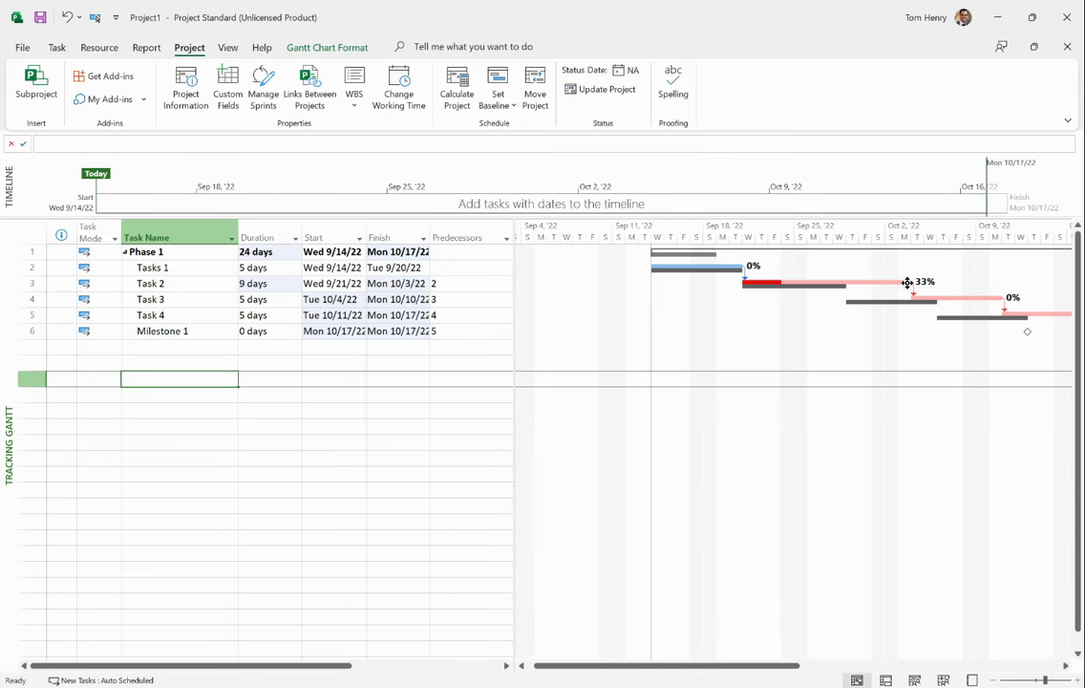